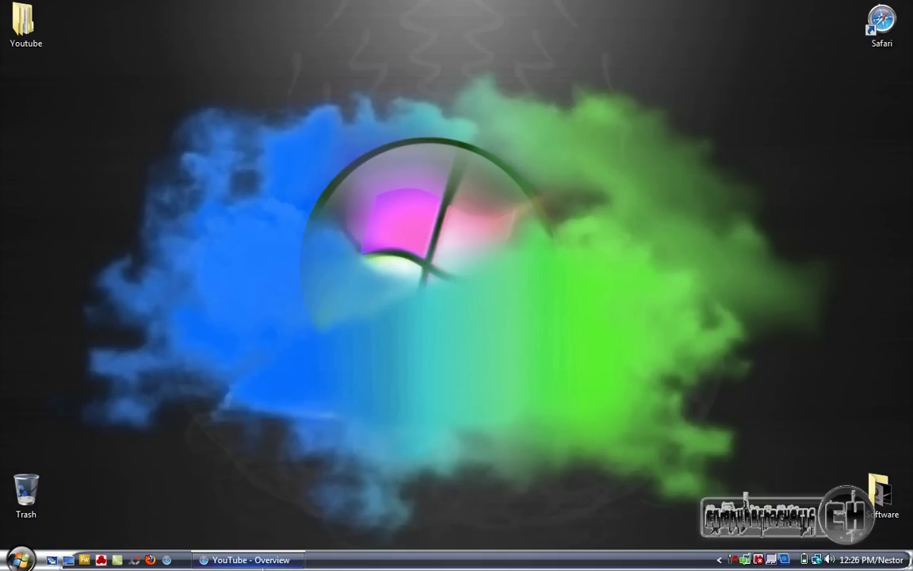
Restore Safari from the taskbar and open a new tab showing the Top Sites grid
click(250, 560)
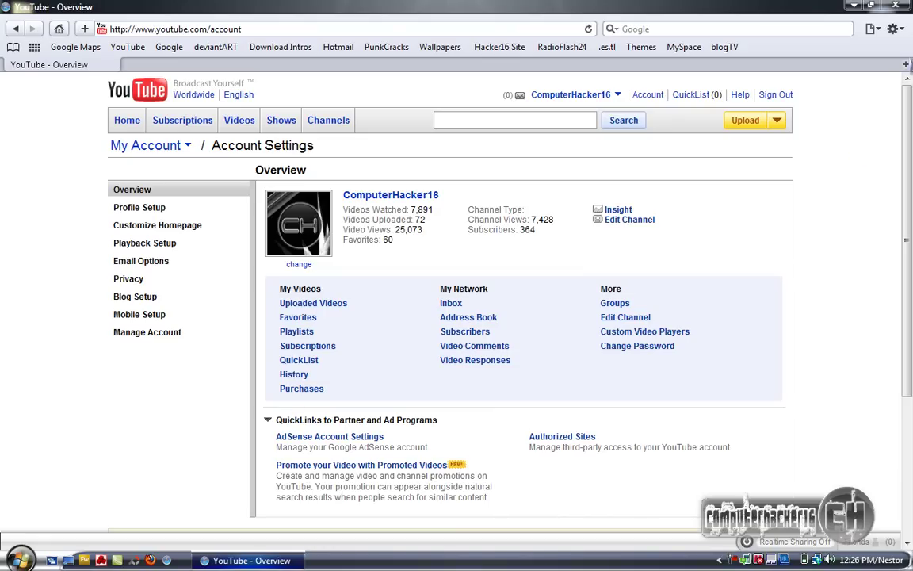
click(906, 65)
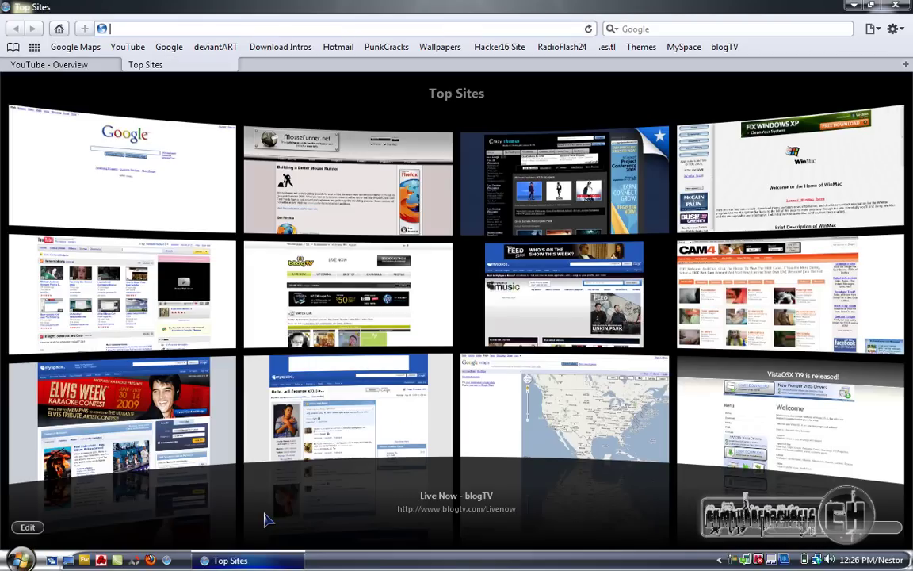
mouse_move(246, 563)
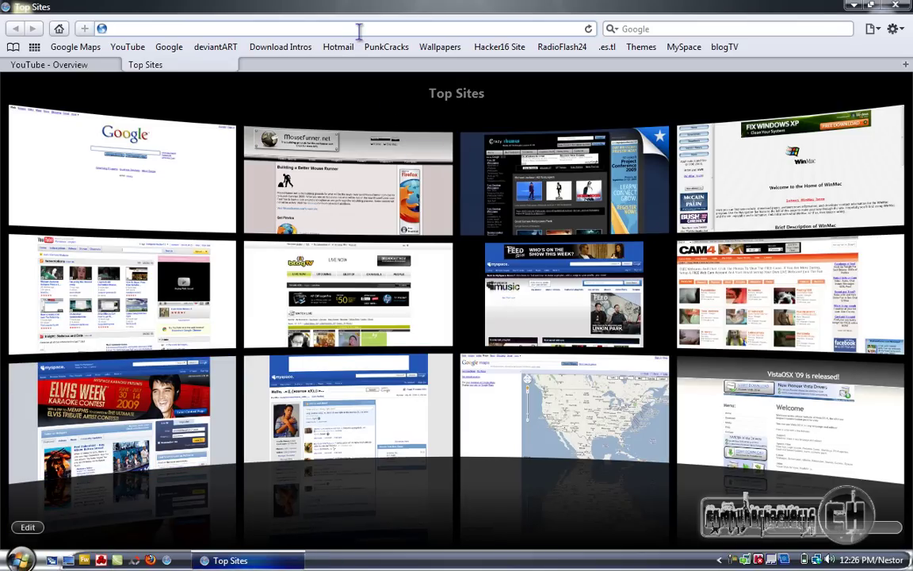
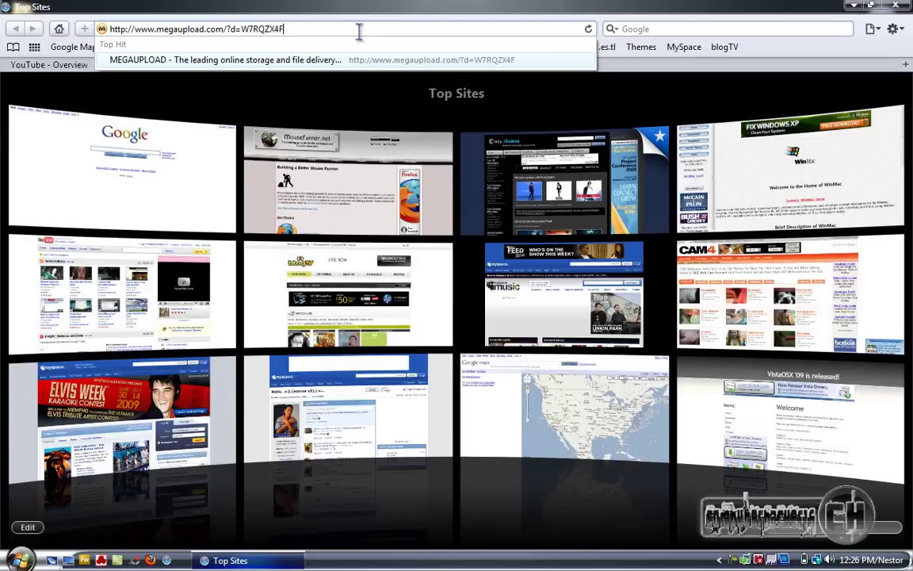
Load the pasted Megaupload link for Btn-Inicio.rar and submit the captcha code
key(Return)
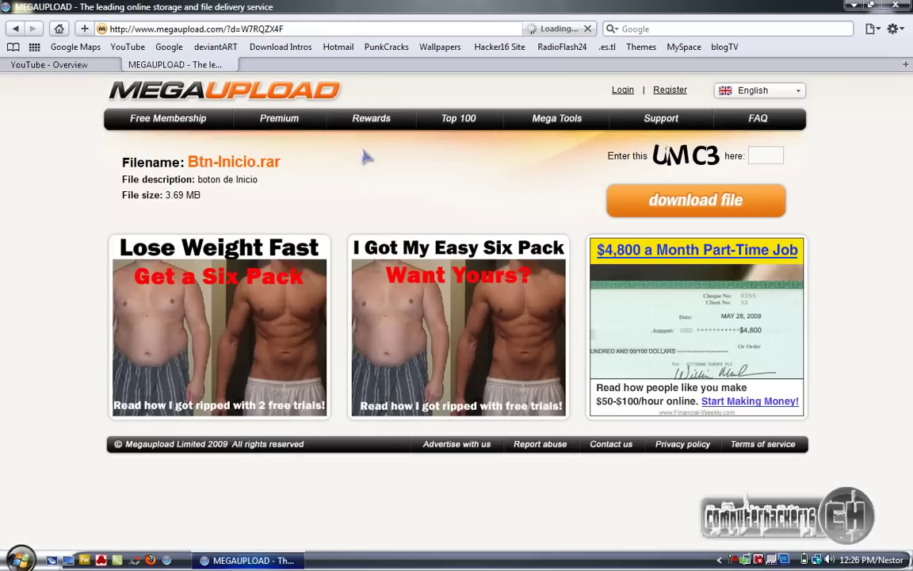
click(774, 161)
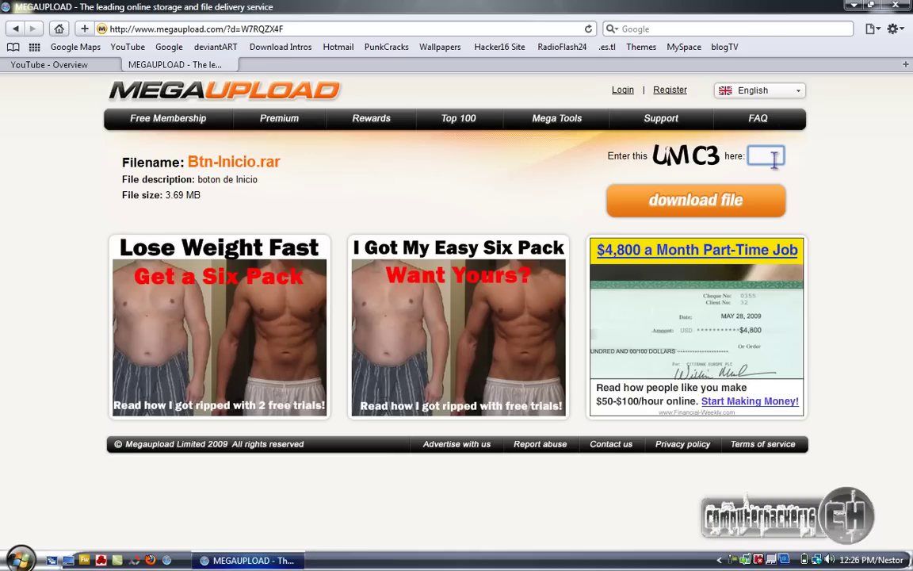
text(umc3)
click(693, 202)
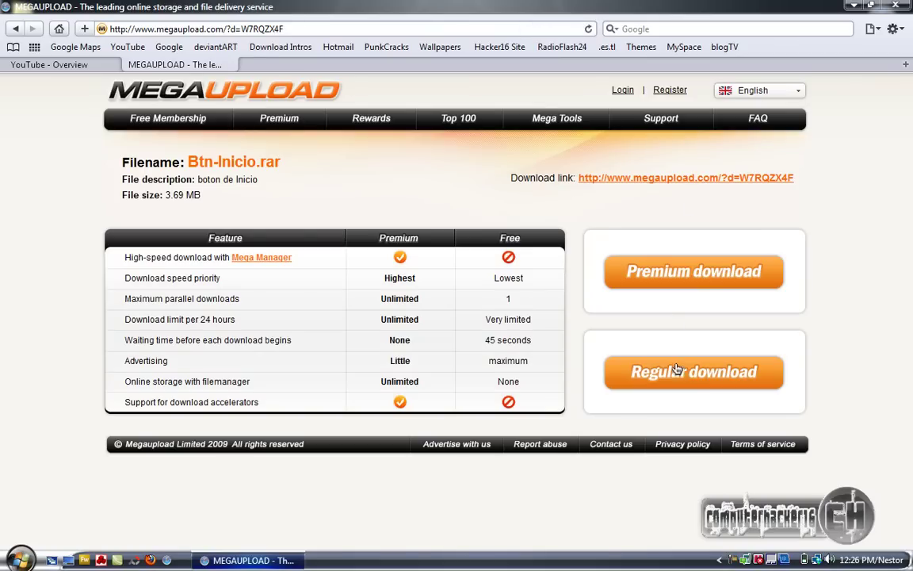
Choose Megaupload's free Regular download and close the ad popup window
click(680, 373)
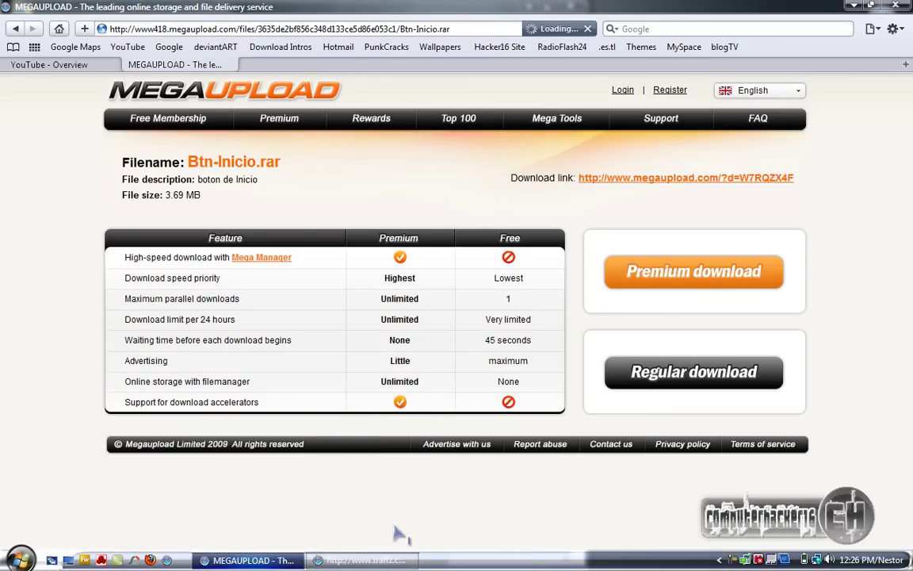
click(373, 559)
right_click(381, 559)
click(420, 542)
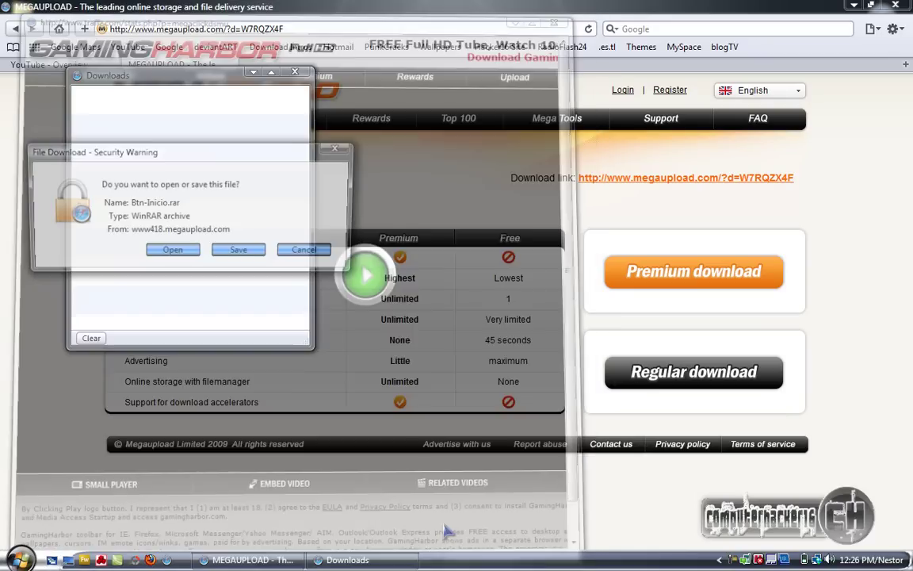
Save Btn-Inicio.rar to the Desktop and close the Downloads list
click(239, 251)
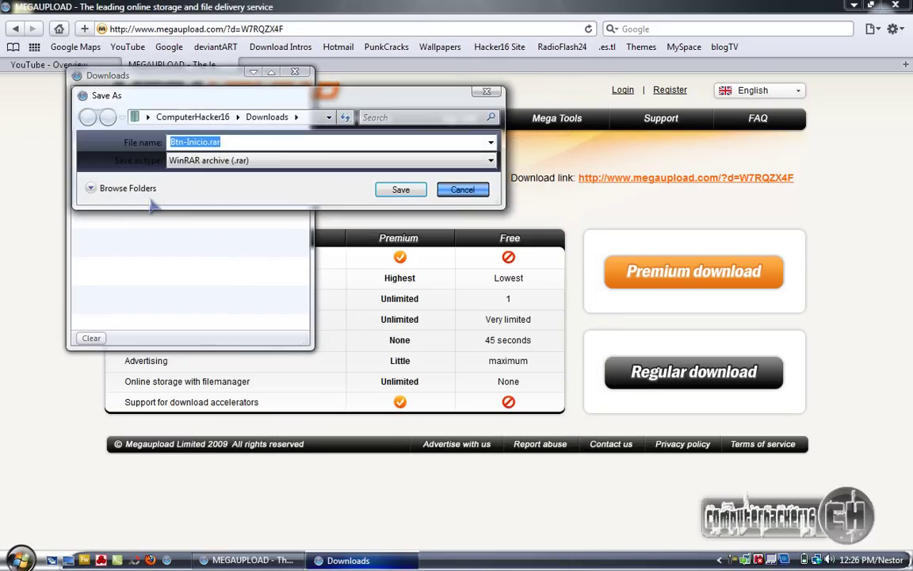
click(142, 116)
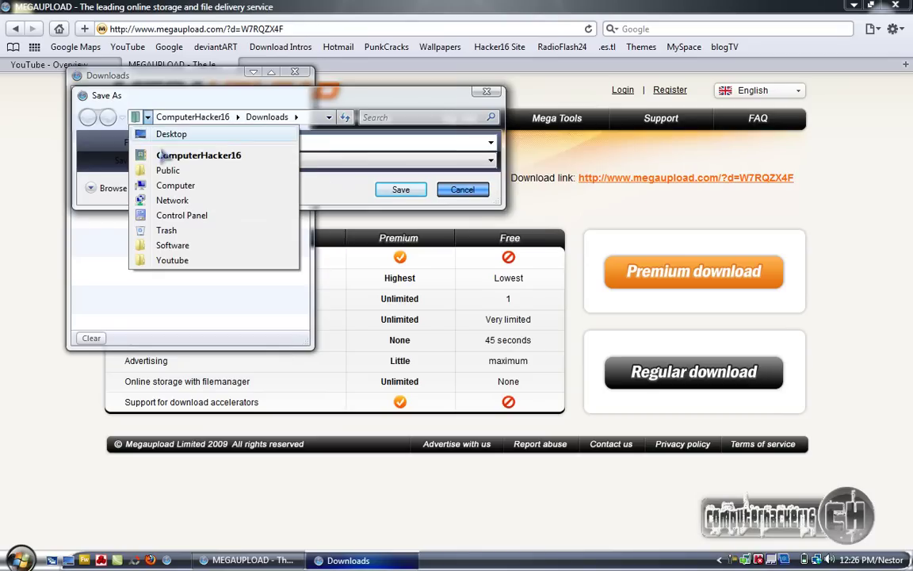
click(170, 137)
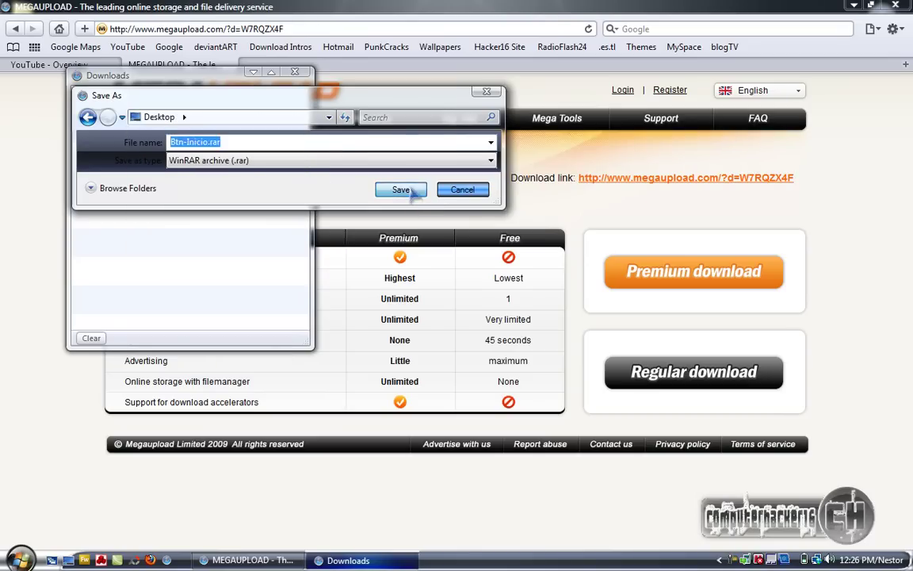
click(401, 190)
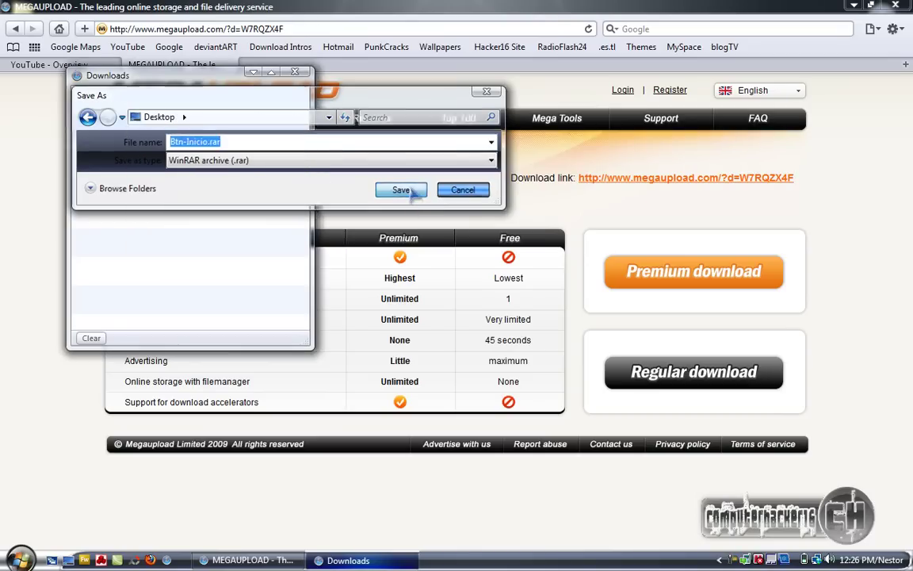
click(294, 72)
Extract Btn-Inicio.rar on the desktop and locate StartBtn.exe in the Btn-Inicio folder
click(854, 5)
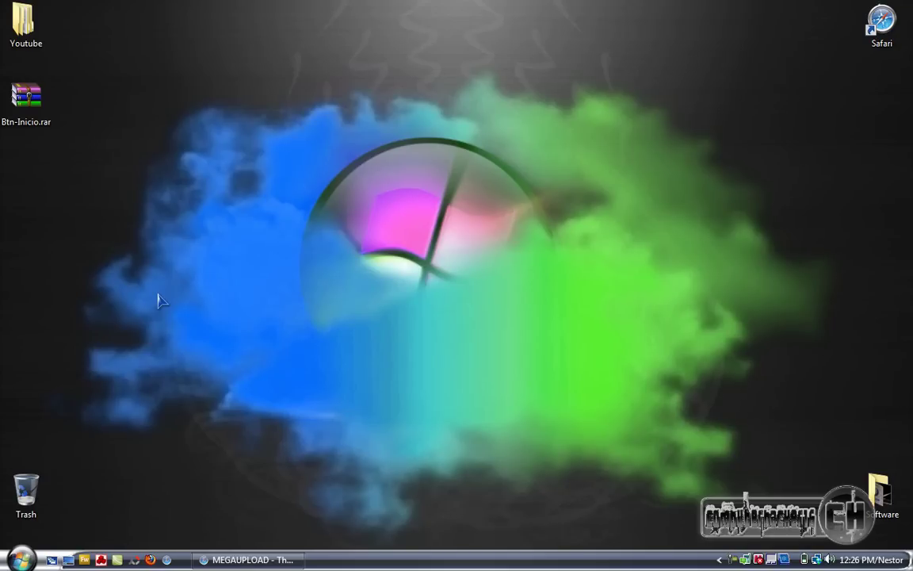
right_click(24, 83)
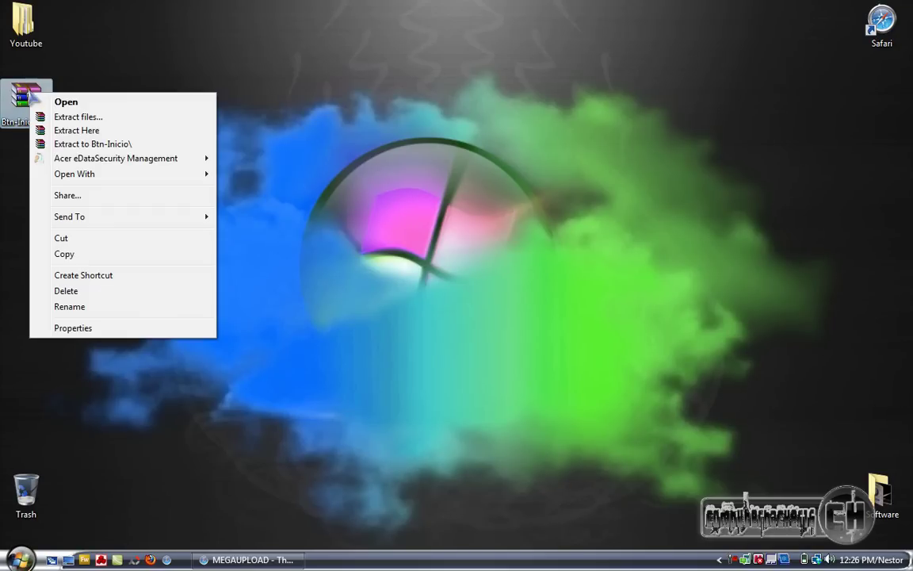
click(61, 130)
click(62, 138)
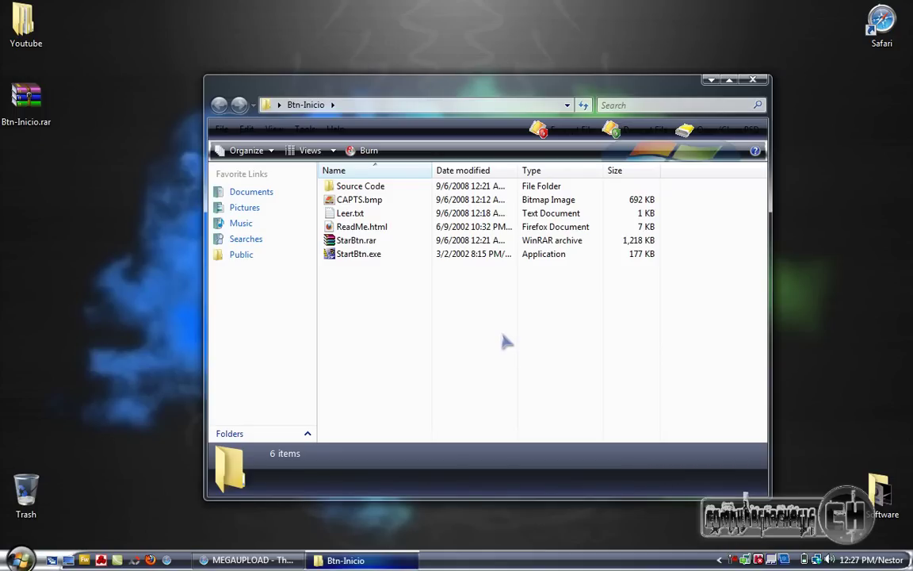
click(359, 256)
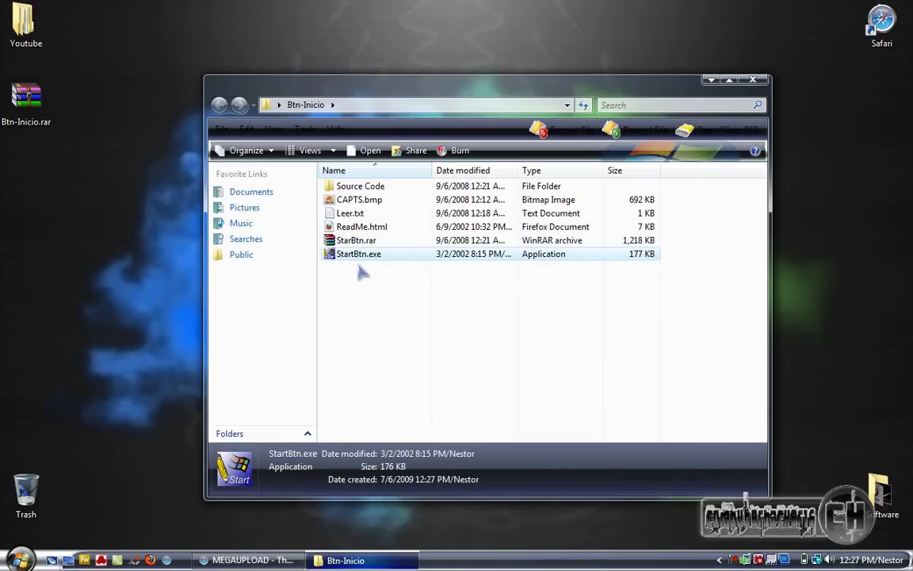
click(358, 266)
Launch StartBtn.exe, enter the user's name as the new Start label, apply Rename It!, and close
double_click(357, 256)
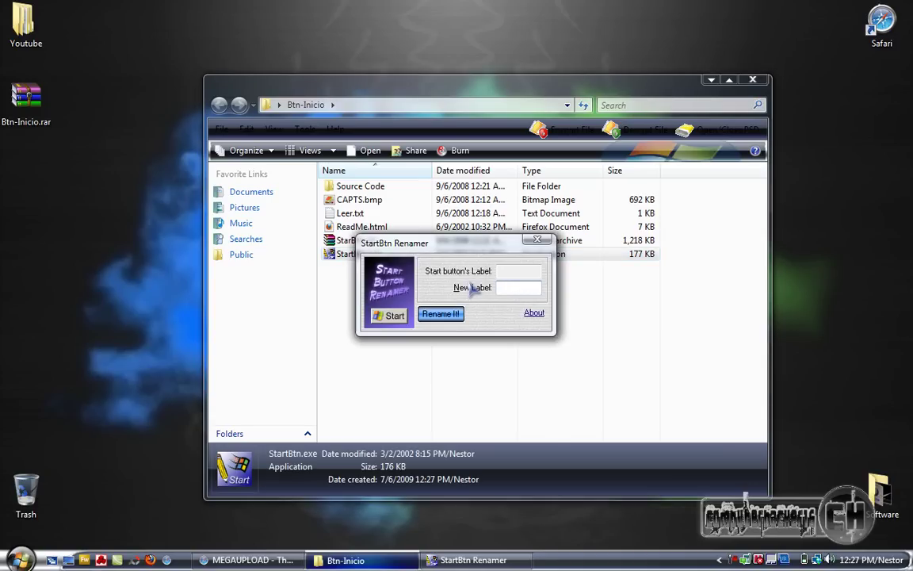
click(509, 272)
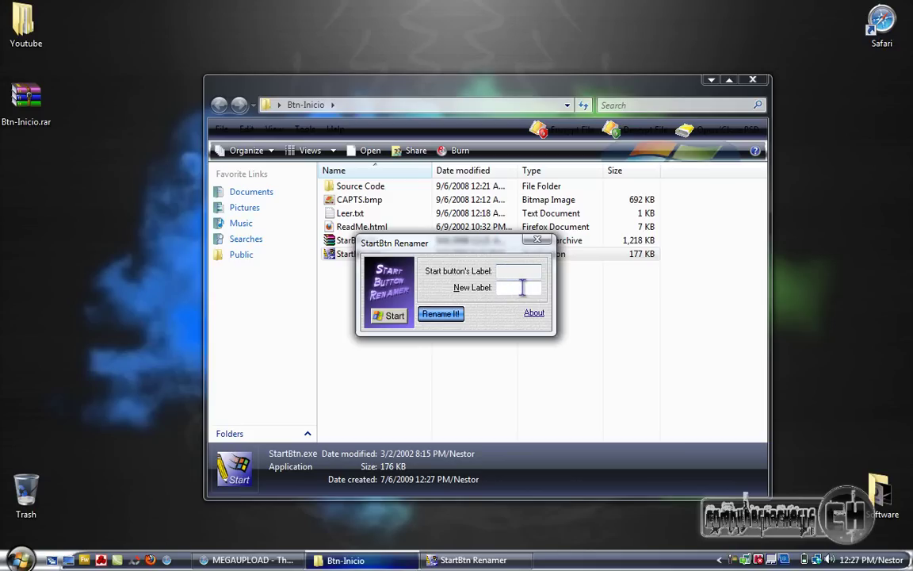
click(515, 288)
text(Nestor)
click(441, 314)
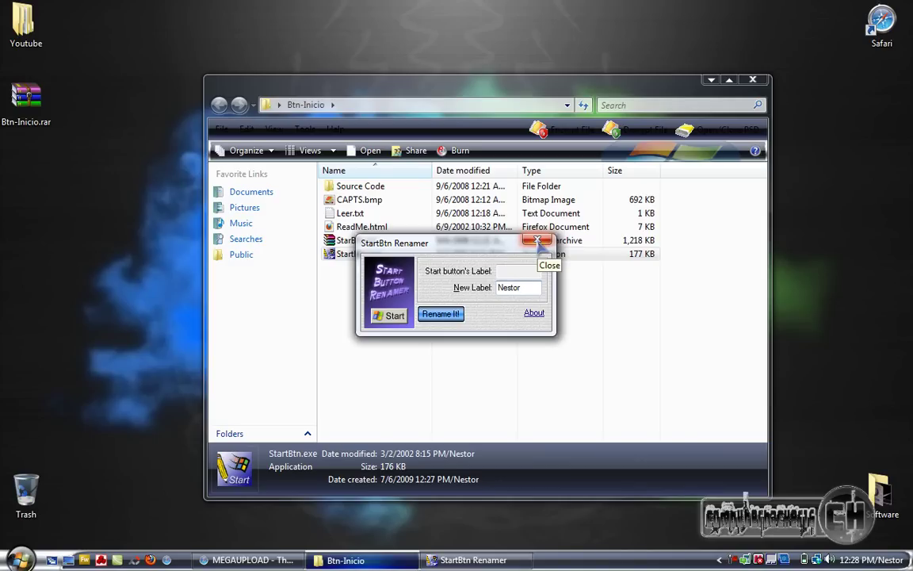
click(539, 245)
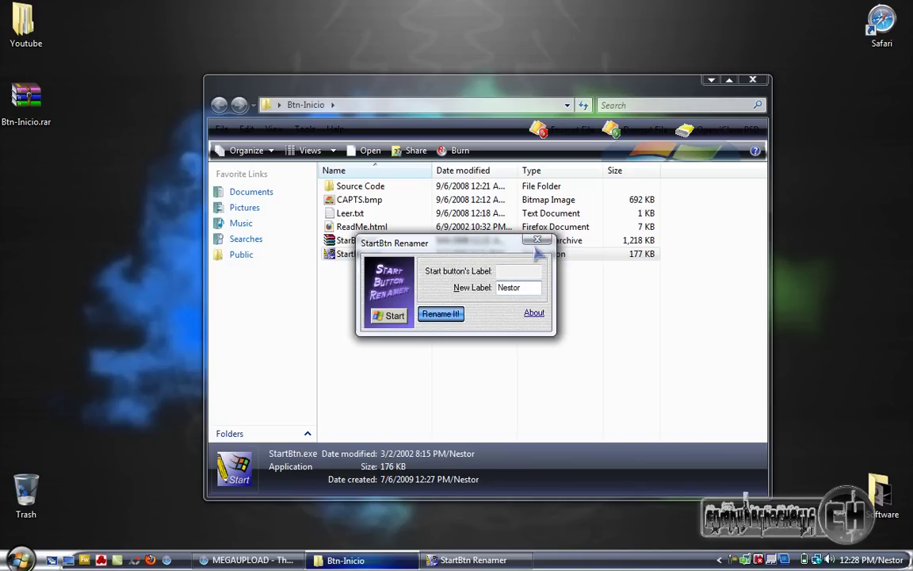
click(754, 80)
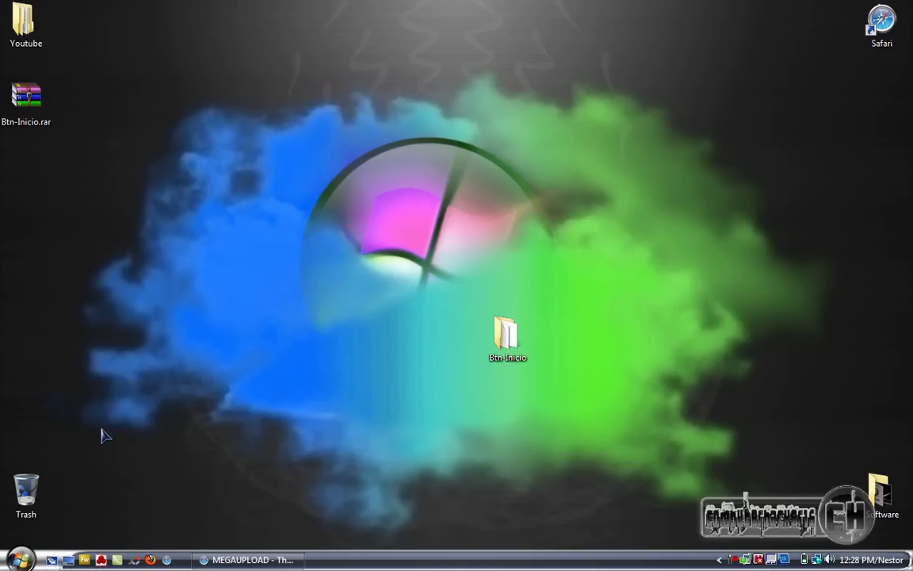
click(501, 340)
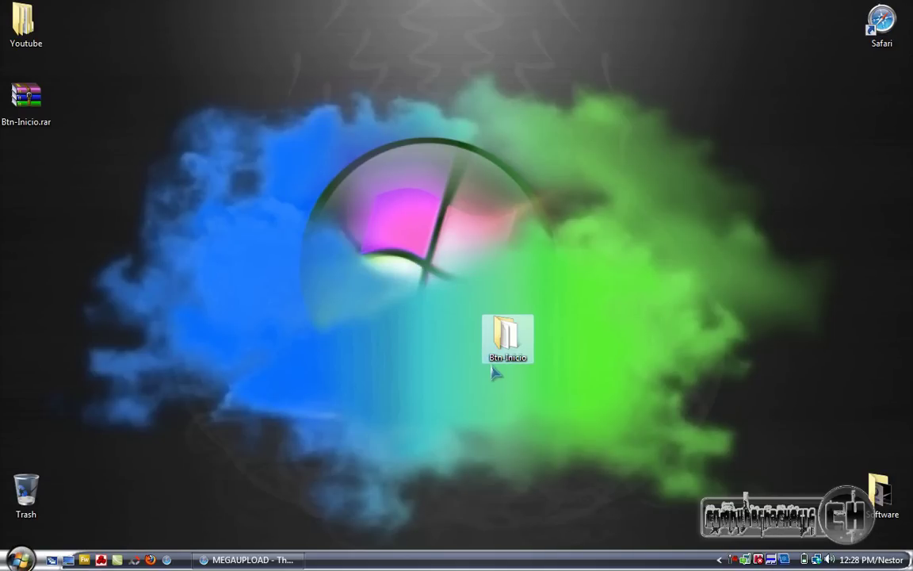
double_click(505, 337)
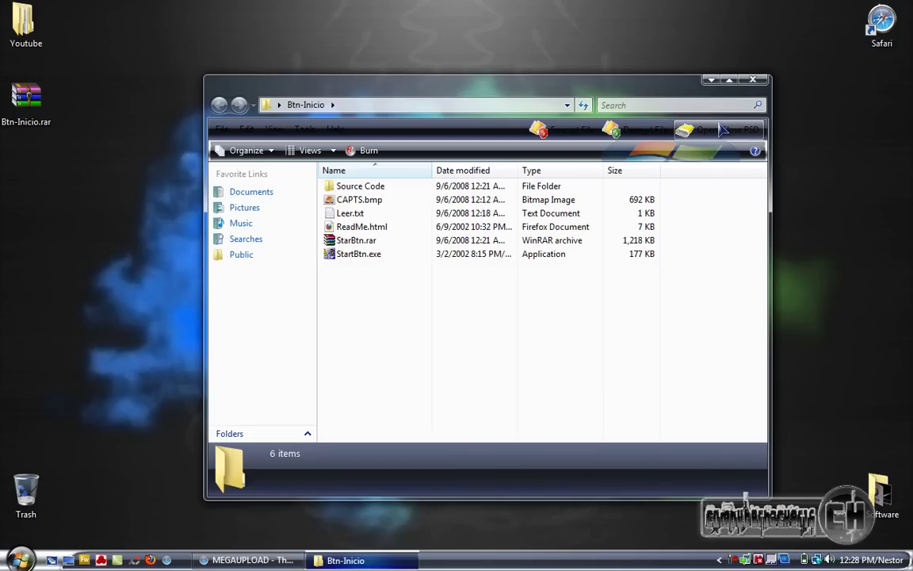
key(alt+F4)
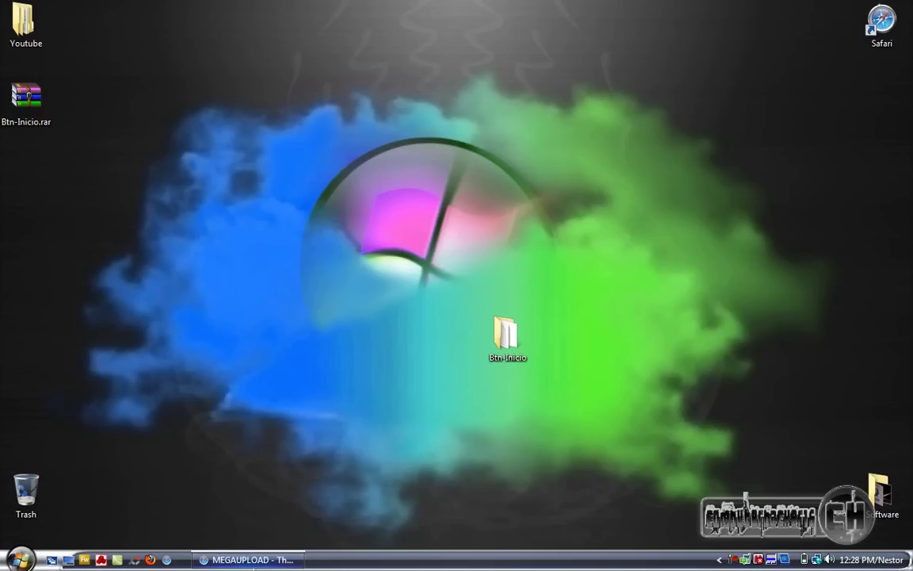
Restore Safari, close the Megaupload tab, and highlight the YouTube channel statistics text
click(247, 560)
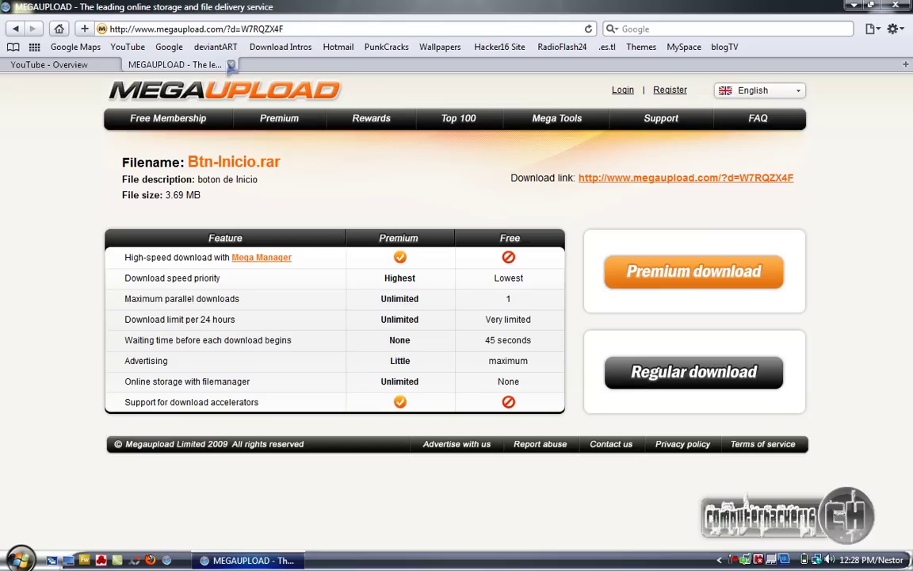
click(231, 65)
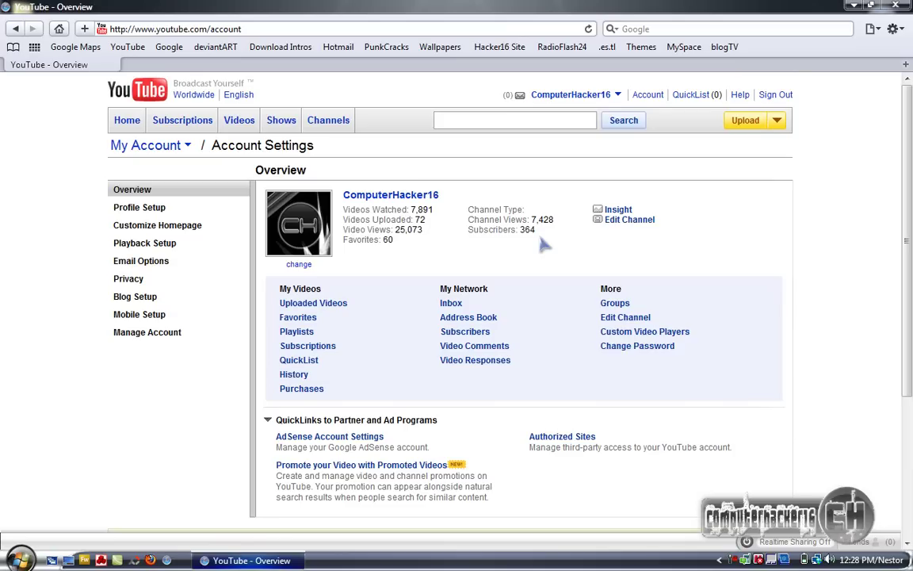
drag(543, 243, 424, 230)
click(406, 228)
click(430, 233)
Highlight the Video Views count 25,073 and other statistics, then show the desktop
mouse_move(431, 233)
mouse_down()
mouse_move(394, 230)
mouse_move(434, 235)
mouse_up()
click(394, 228)
click(438, 238)
drag(395, 229, 369, 239)
click(436, 230)
click(394, 230)
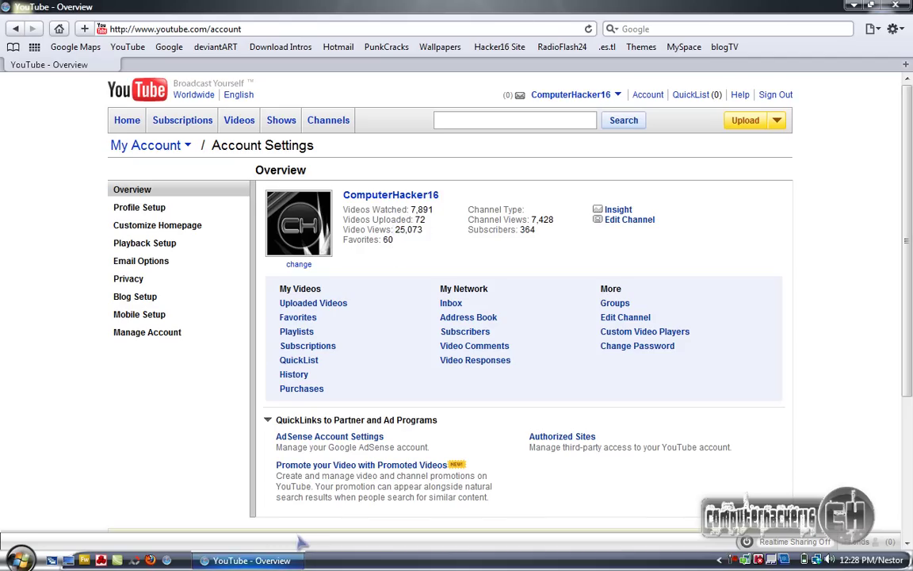
drag(416, 219, 416, 240)
click(343, 201)
click(415, 240)
key(super+d)
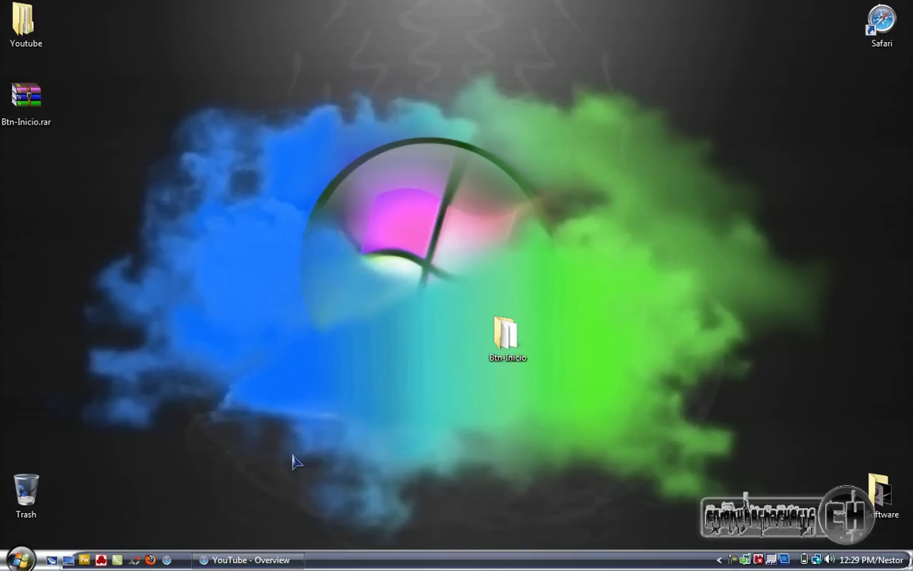